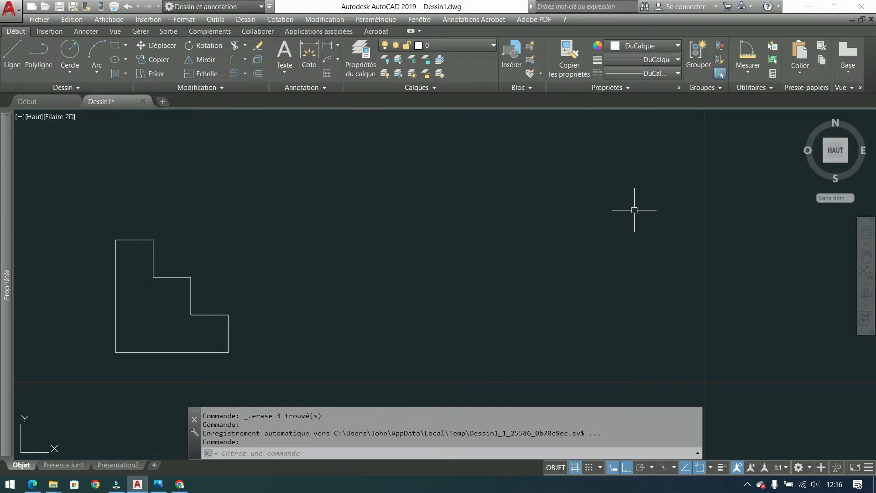
- Draw a horizontal line 150 mm long from a free point just to the right of the stepped shape
{"action": "left_click", "coordinate": [19, 67]}
{"action": "left_click", "coordinate": [274, 336]}
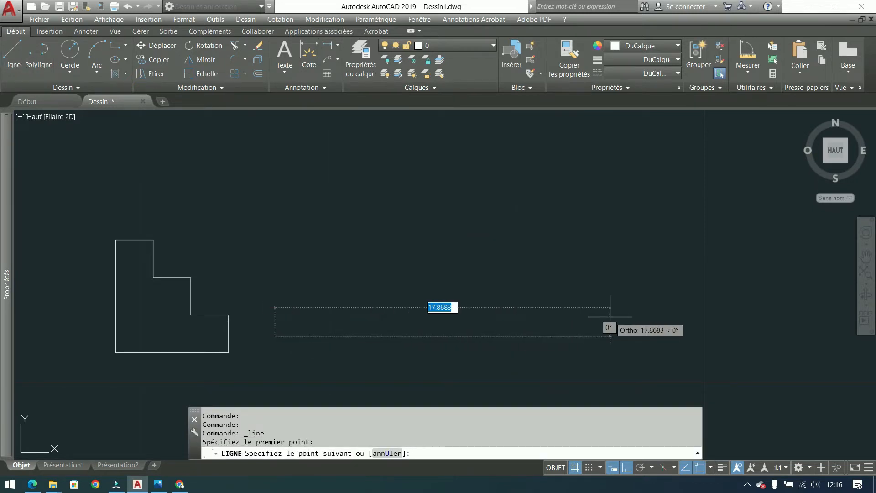
{"action": "type", "text": "150"}
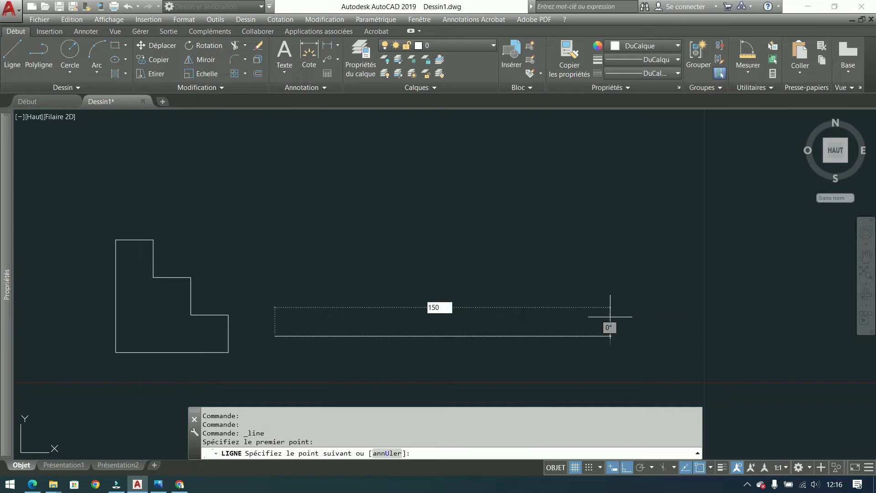
{"action": "key", "text": "Return"}
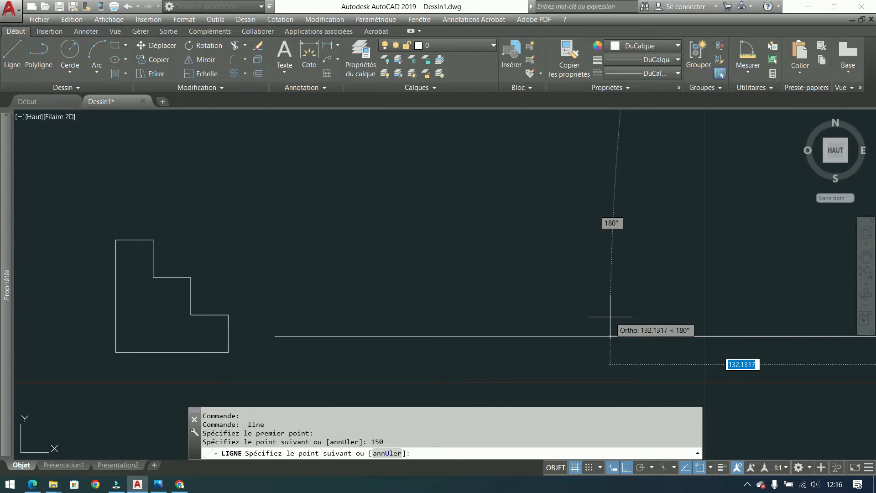
{"action": "mouse_move", "coordinate": [644, 279]}
{"action": "middle_mouse_down"}
{"action": "mouse_move", "coordinate": [434, 295]}
{"action": "mouse_move", "coordinate": [783, 254]}
{"action": "middle_mouse_up"}
{"action": "mouse_move", "coordinate": [436, 289]}
{"action": "middle_mouse_down"}
{"action": "mouse_move", "coordinate": [658, 256]}
{"action": "mouse_move", "coordinate": [476, 300]}
{"action": "mouse_move", "coordinate": [385, 295]}
{"action": "middle_mouse_up"}
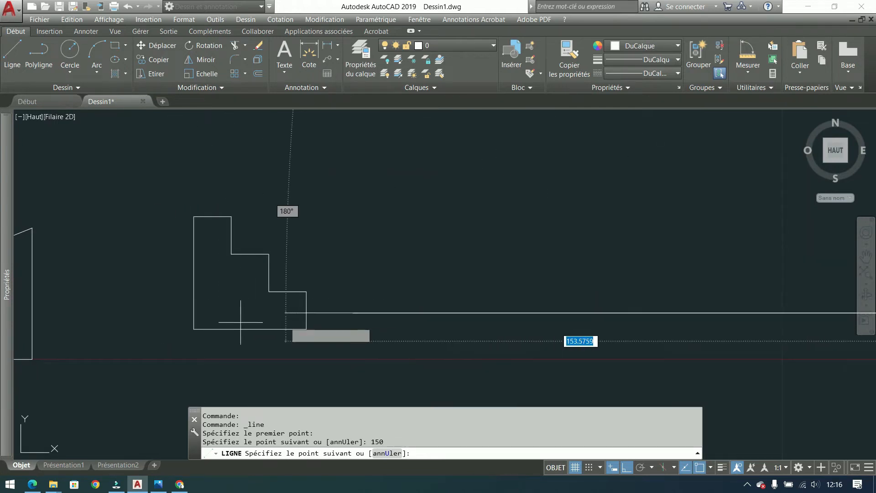
{"action": "middle_click_drag", "start_coordinate": [504, 271], "coordinate": [83, 310]}
{"action": "scroll", "coordinate": [237, 260], "scroll_direction": "down", "scroll_amount": 5}
{"action": "scroll", "coordinate": [204, 268], "scroll_direction": "up", "scroll_amount": 2}
{"action": "middle_click_drag", "start_coordinate": [283, 254], "coordinate": [183, 290]}
{"action": "scroll", "coordinate": [180, 291], "scroll_direction": "down", "scroll_amount": 2}
{"action": "scroll", "coordinate": [180, 291], "scroll_direction": "up", "scroll_amount": 4}
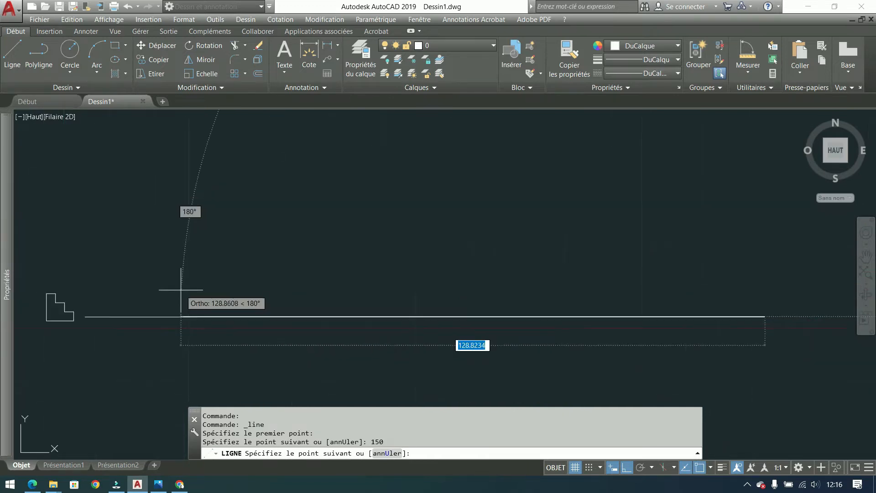
{"action": "scroll", "coordinate": [188, 285], "scroll_direction": "down", "scroll_amount": 6}
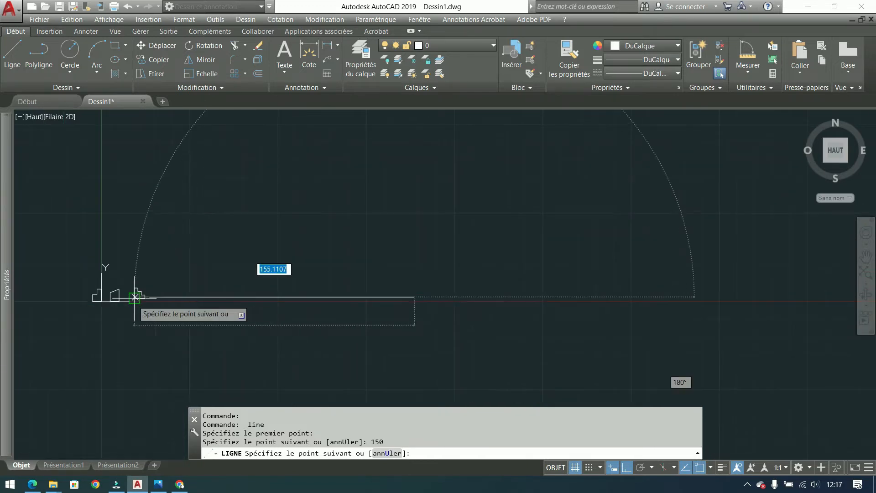
{"action": "middle_click_drag", "start_coordinate": [211, 296], "coordinate": [391, 257]}
{"action": "scroll", "coordinate": [349, 277], "scroll_direction": "up", "scroll_amount": 3}
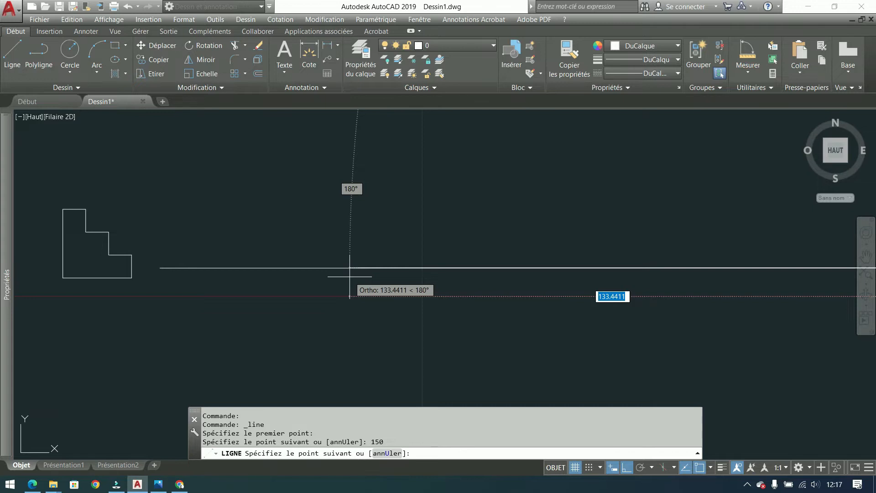
{"action": "key", "text": "Escape"}
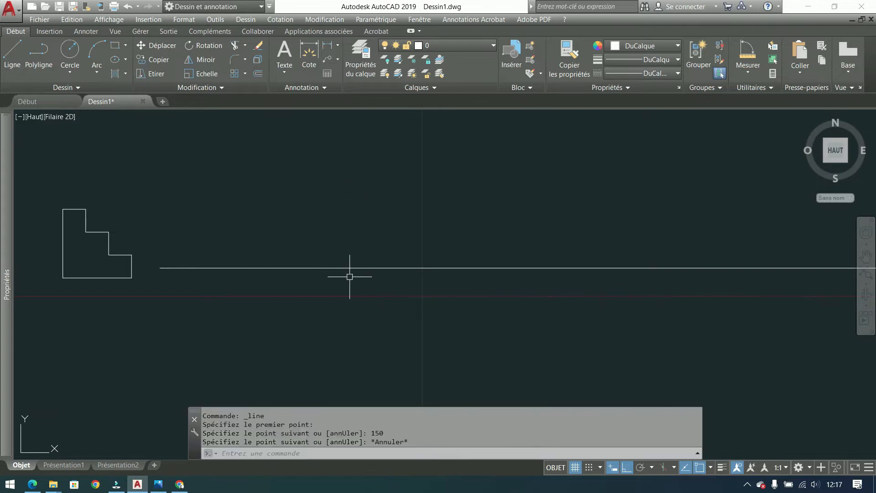
{"action": "scroll", "coordinate": [80, 242], "scroll_direction": "up", "scroll_amount": 4}
{"action": "mouse_move", "coordinate": [133, 236]}
{"action": "middle_mouse_down"}
{"action": "mouse_move", "coordinate": [472, 220]}
{"action": "mouse_move", "coordinate": [748, 224]}
{"action": "mouse_move", "coordinate": [287, 216]}
{"action": "middle_mouse_up"}
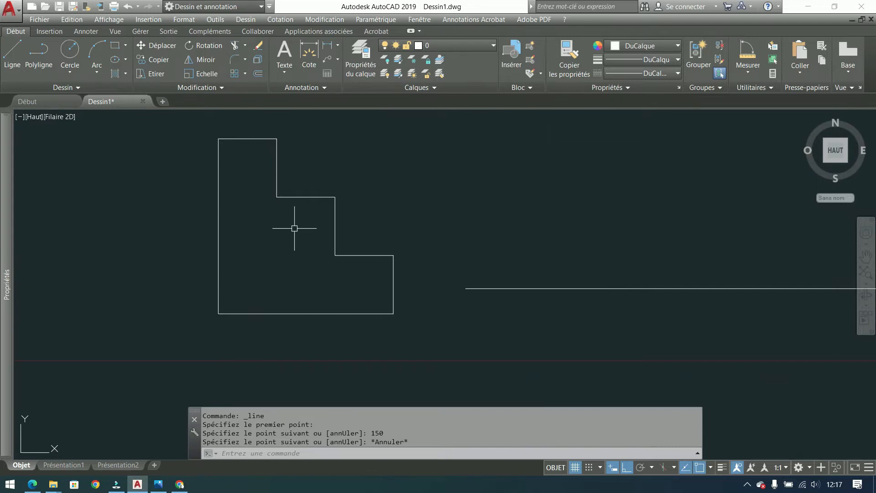
{"action": "middle_click", "coordinate": [295, 228]}
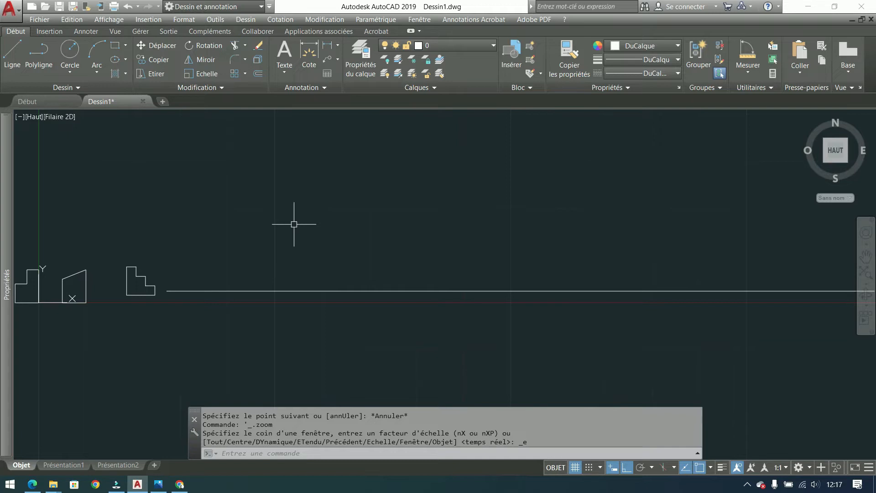
{"action": "scroll", "coordinate": [387, 243], "scroll_direction": "down", "scroll_amount": 2}
{"action": "scroll", "coordinate": [379, 297], "scroll_direction": "up", "scroll_amount": 2}
{"action": "middle_click_drag", "start_coordinate": [380, 297], "coordinate": [310, 302]}
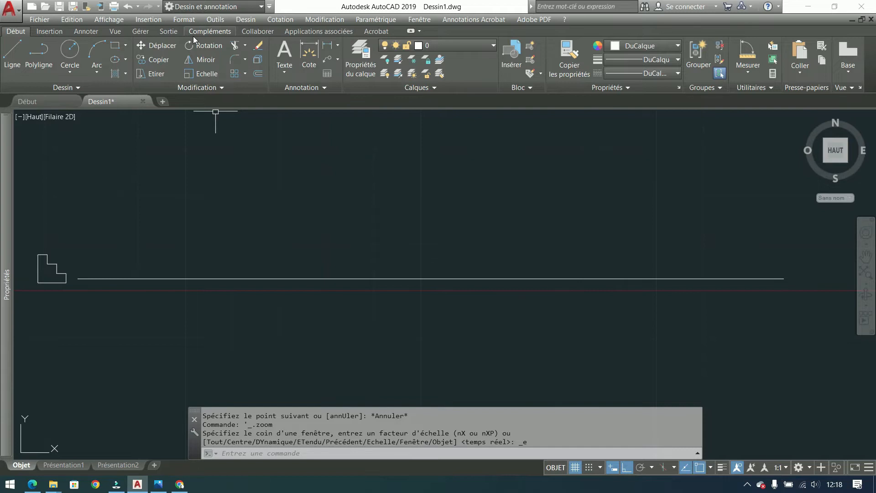
{"action": "left_click", "coordinate": [204, 45]}
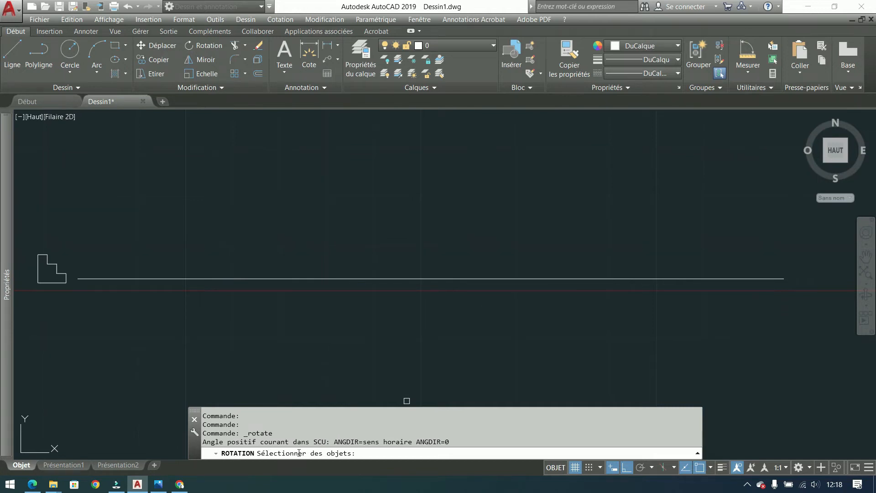
{"action": "left_click", "coordinate": [520, 279]}
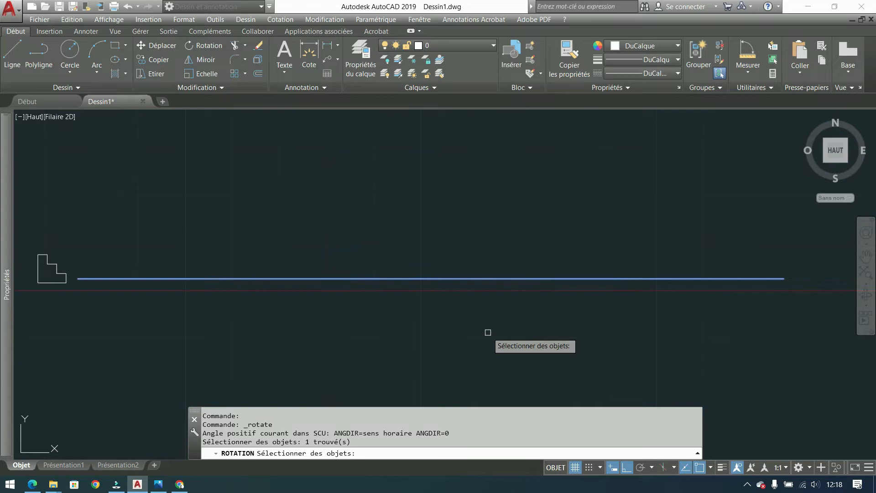
{"action": "key", "text": "Return"}
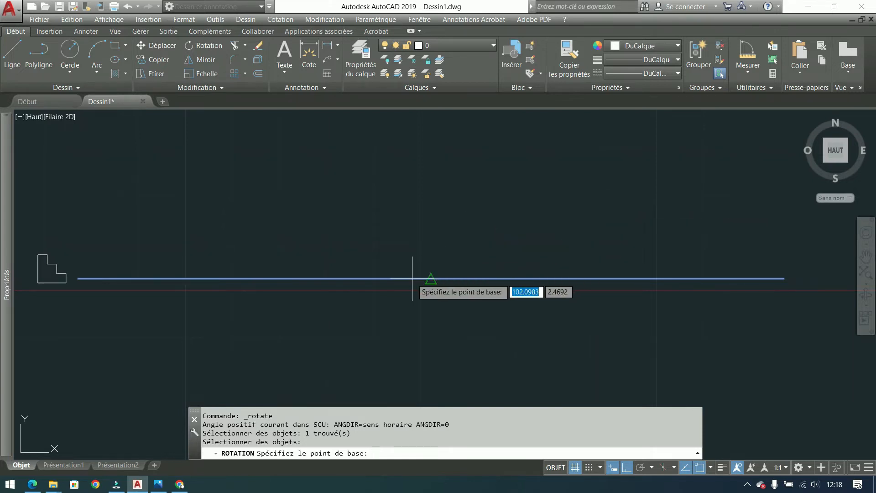
{"action": "left_click", "coordinate": [430, 278]}
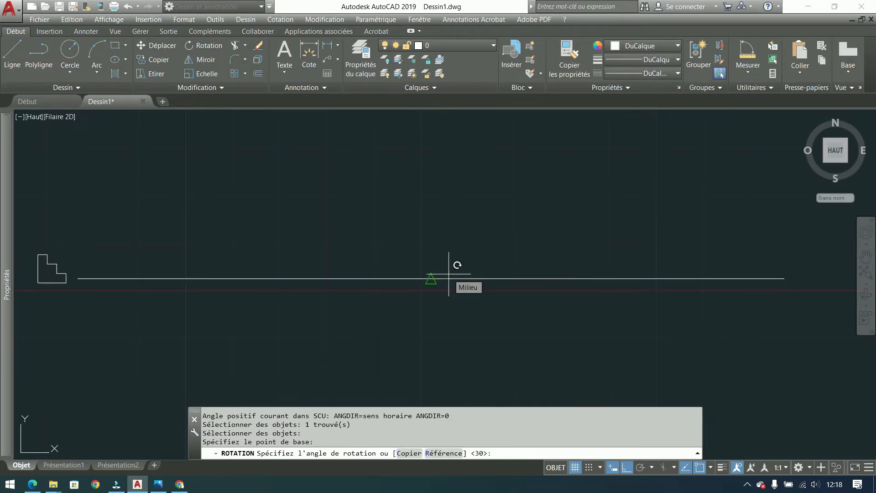
{"action": "key", "text": "F8"}
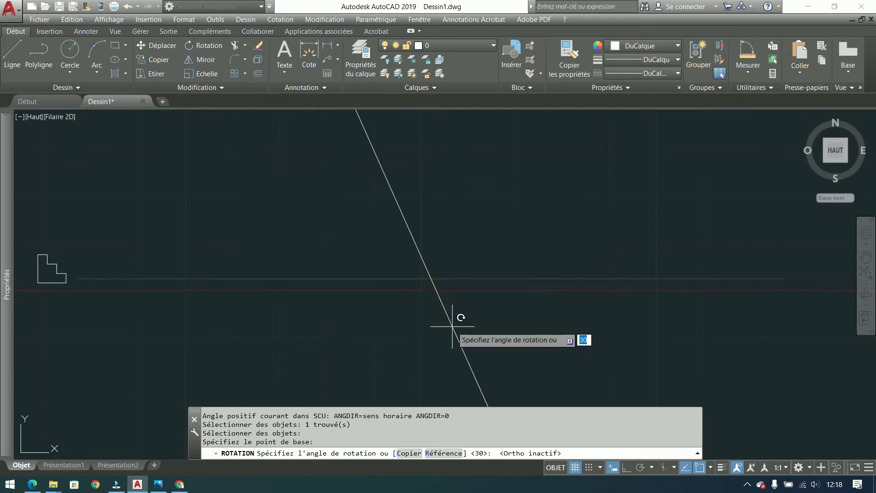
{"action": "key", "text": "Escape"}
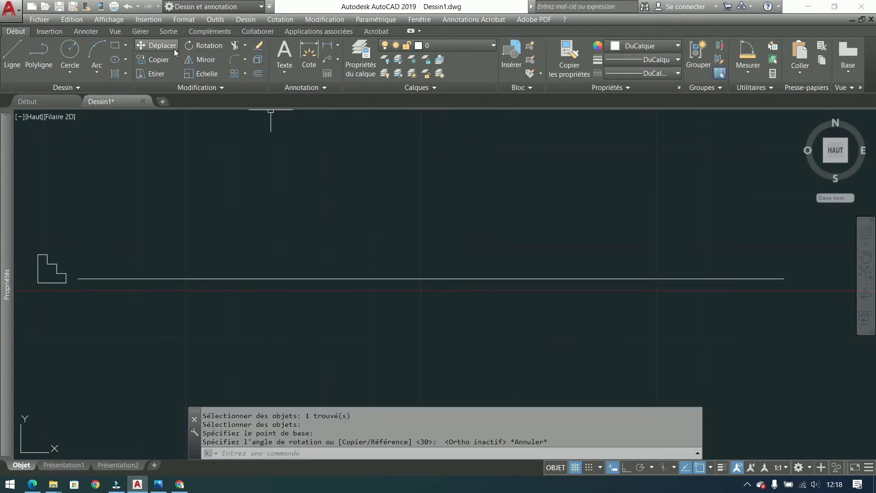
- Try rotating the horizontal line about its right endpoint to a freely picked angle, and undo that rotation
{"action": "left_click", "coordinate": [195, 49]}
{"action": "left_click", "coordinate": [645, 260]}
{"action": "left_click", "coordinate": [501, 322]}
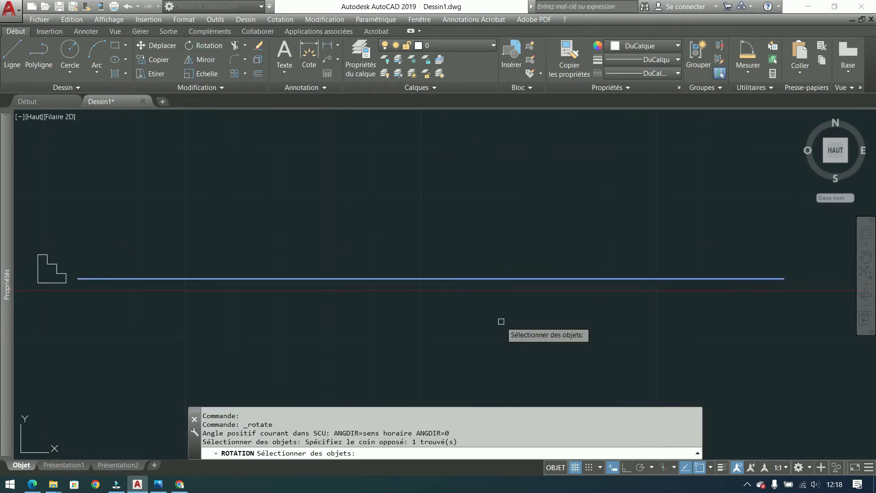
{"action": "key", "text": "Return"}
{"action": "left_click", "coordinate": [784, 279]}
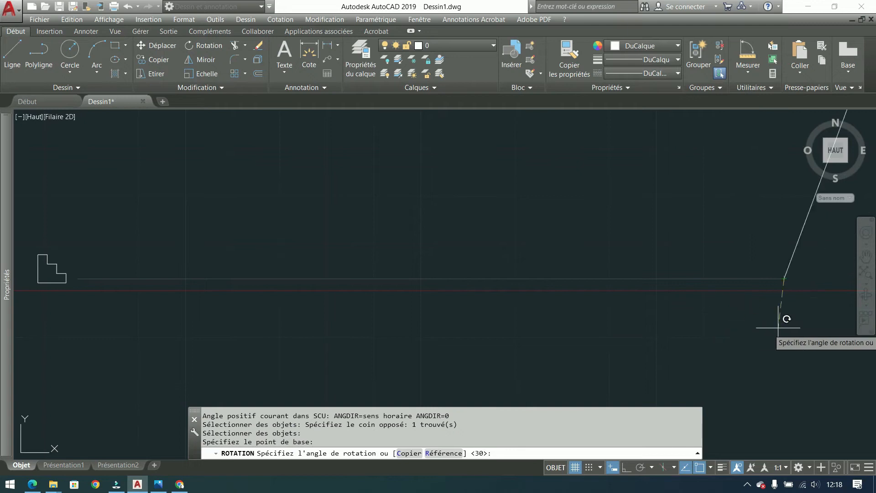
{"action": "left_click", "coordinate": [822, 304]}
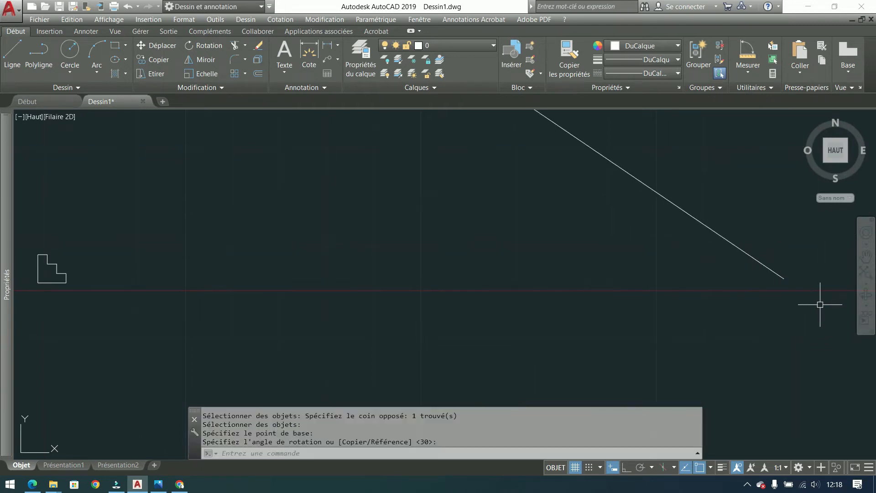
{"action": "key", "text": "ctrl+z"}
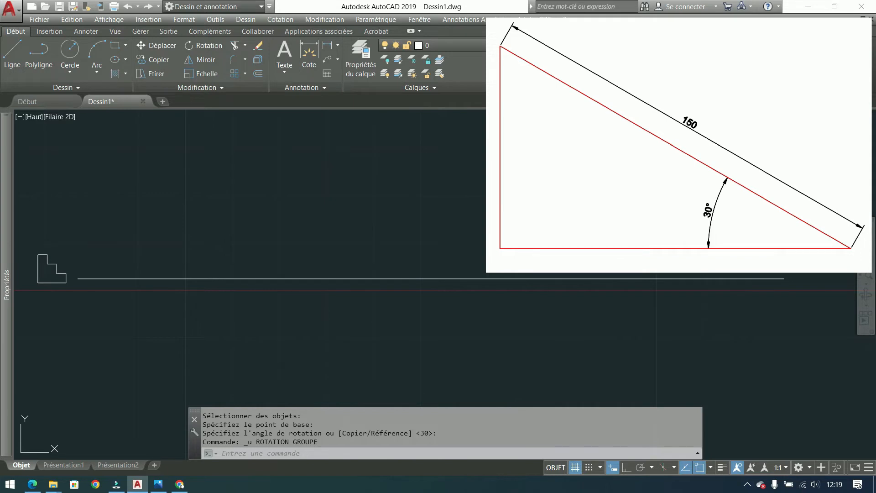
- Rotate the 150 mm horizontal line by 30° about its right endpoint
{"action": "left_click", "coordinate": [324, 319]}
{"action": "key", "text": "Escape"}
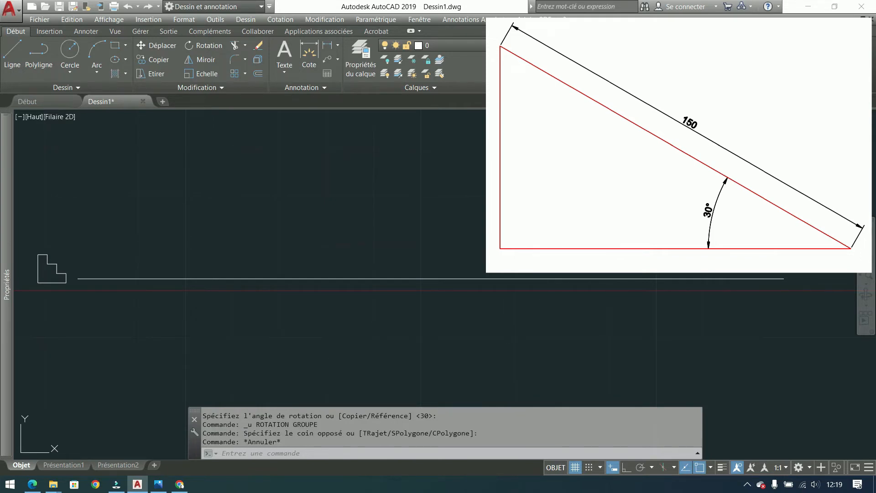
{"action": "left_click", "coordinate": [667, 230]}
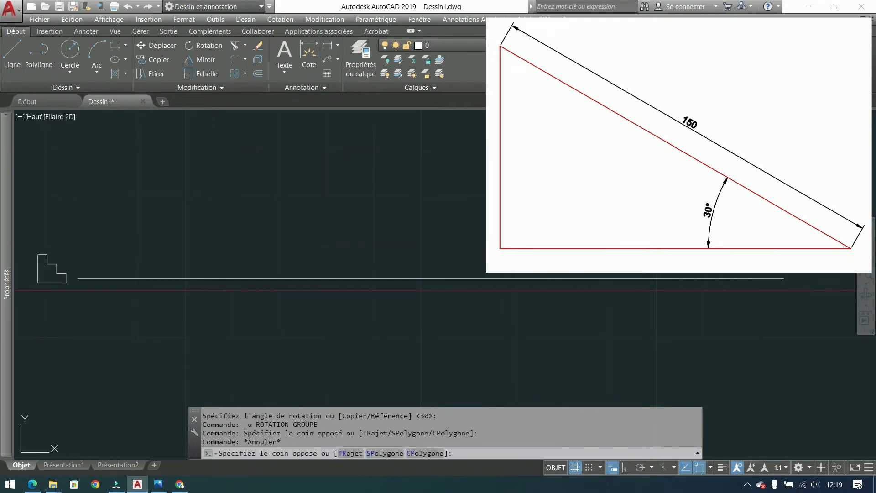
{"action": "left_click", "coordinate": [299, 333]}
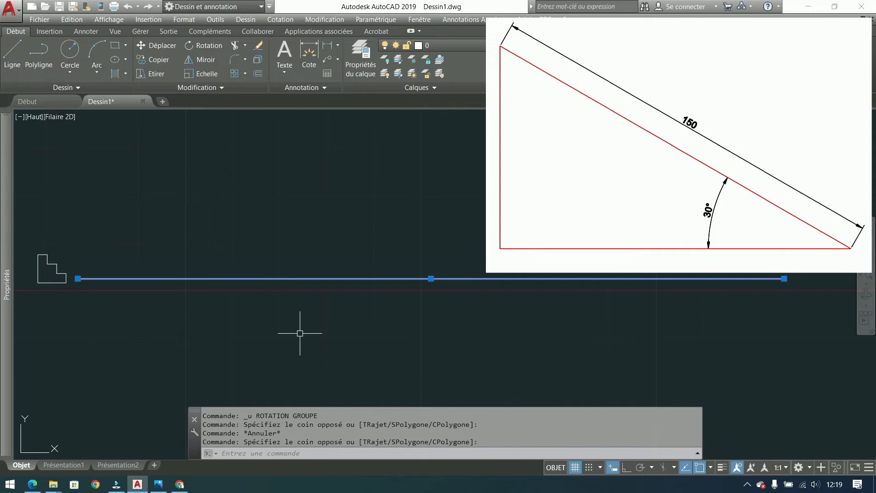
{"action": "left_click", "coordinate": [590, 237]}
{"action": "left_click", "coordinate": [312, 323]}
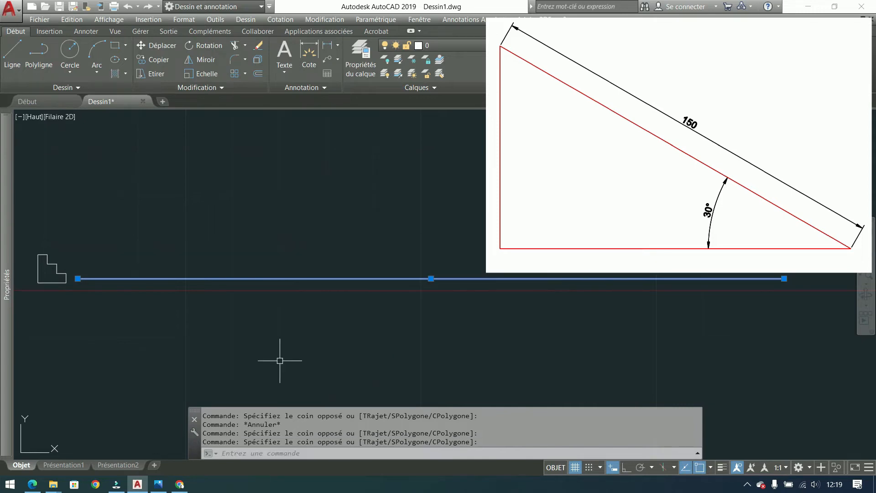
{"action": "left_click", "coordinate": [203, 46]}
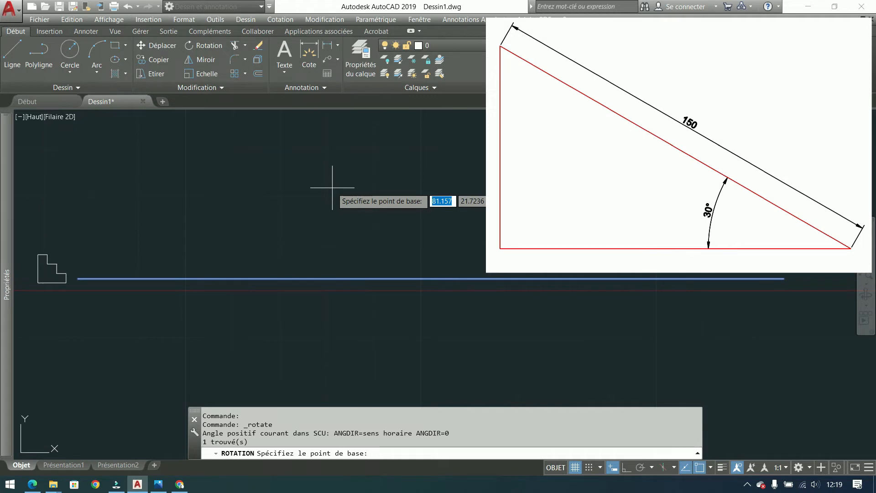
{"action": "left_click", "coordinate": [784, 279]}
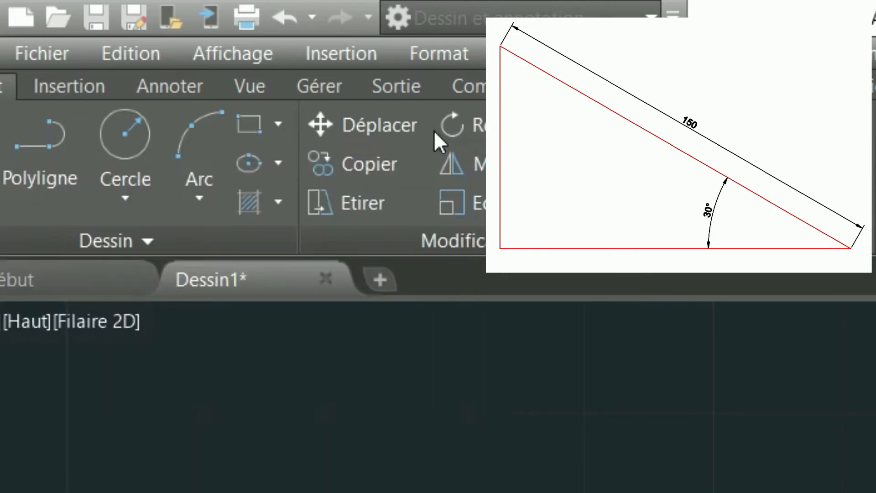
{"action": "left_click", "coordinate": [467, 132]}
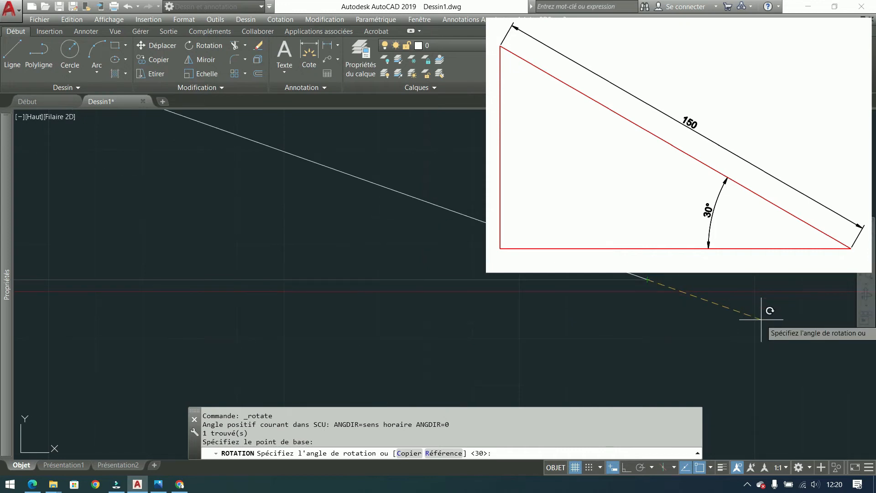
{"action": "type", "text": "30"}
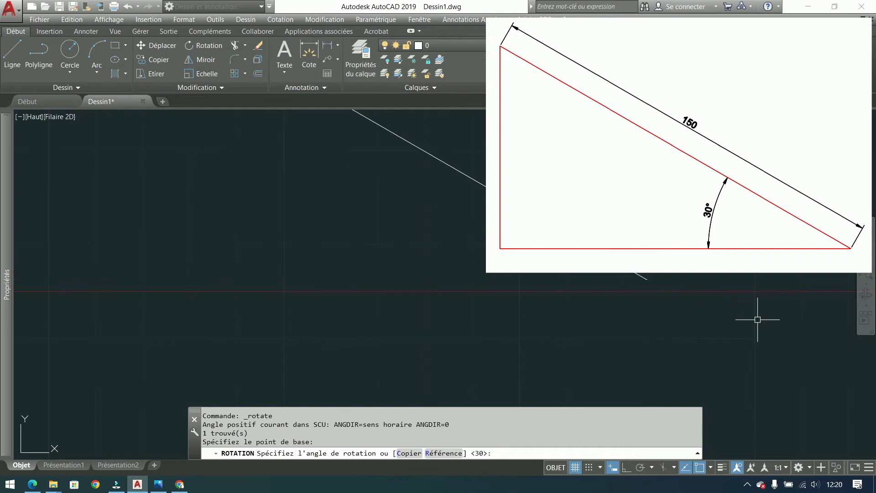
{"action": "key", "text": "Return"}
- Enable the clockwise direction (Sens horaire) for positive angles in the drawing units and apply the settings
{"action": "middle_click_drag", "start_coordinate": [499, 254], "coordinate": [482, 319]}
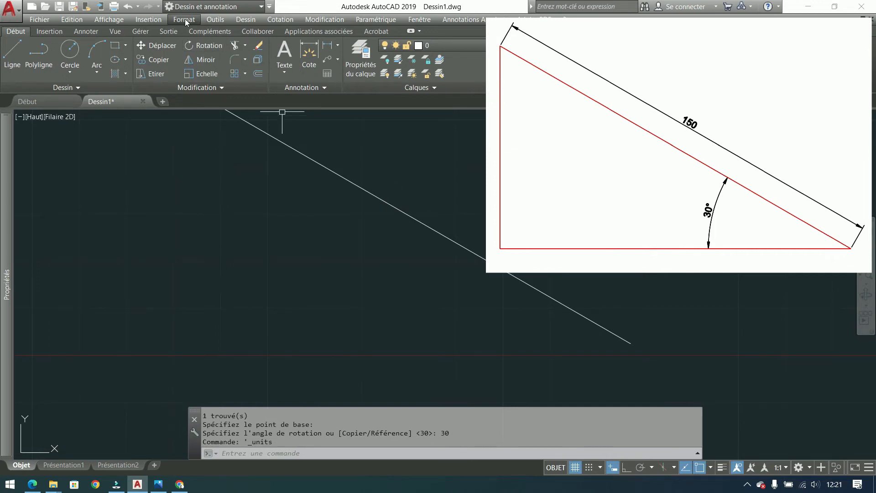
{"action": "left_click", "coordinate": [184, 20]}
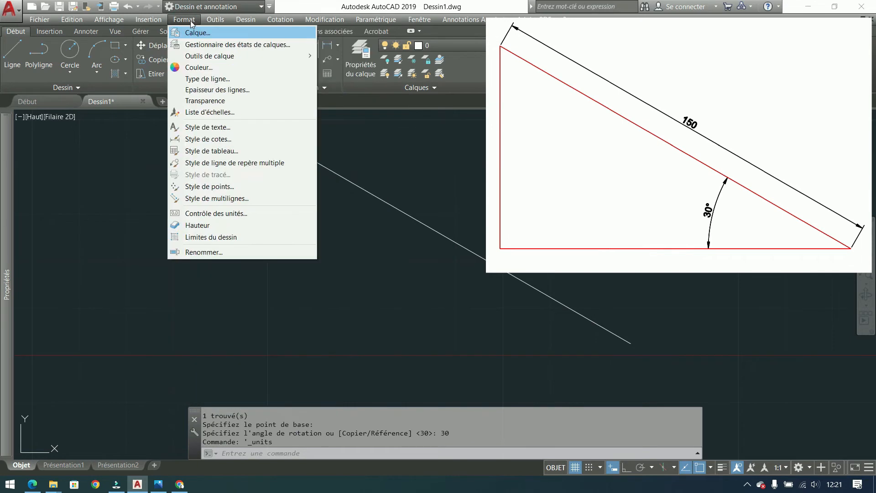
{"action": "left_click", "coordinate": [216, 213]}
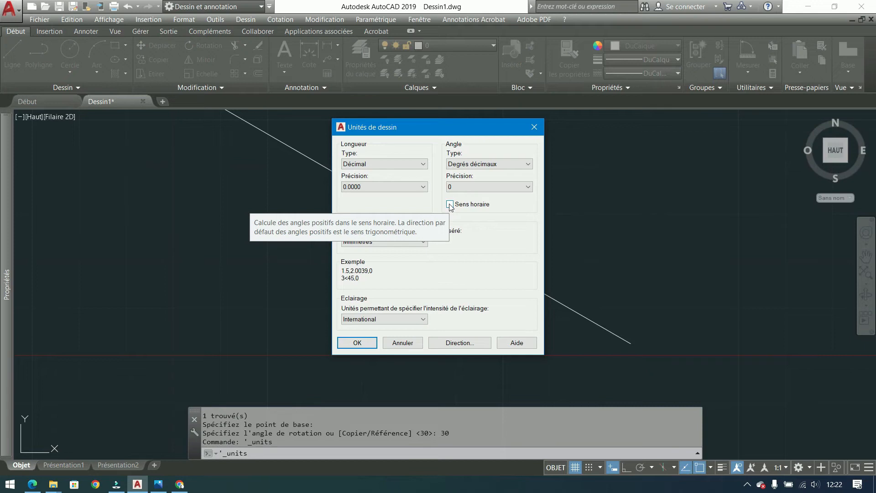
{"action": "left_click", "coordinate": [450, 205]}
{"action": "left_click", "coordinate": [357, 343]}
- Turn on Ortho mode and draw a vertical line about 113 mm long downward from the inclined line's upper endpoint
{"action": "scroll", "coordinate": [359, 319], "scroll_direction": "down", "scroll_amount": 1}
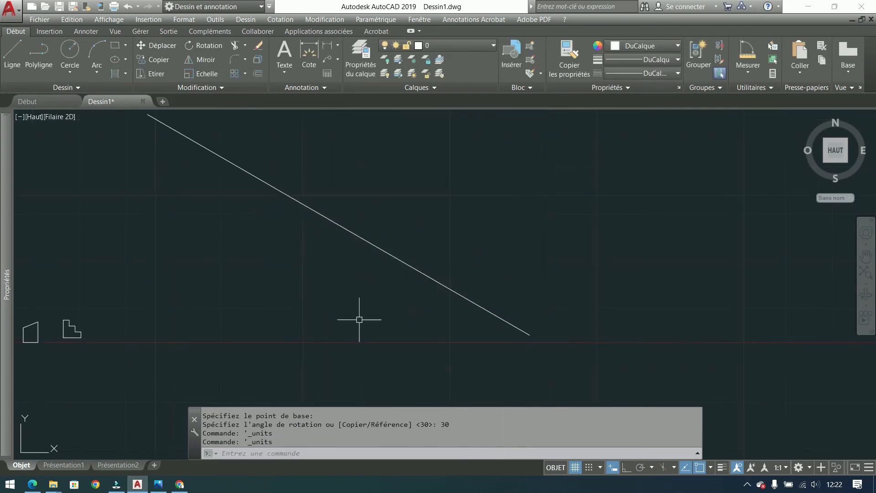
{"action": "scroll", "coordinate": [500, 295], "scroll_direction": "down", "scroll_amount": 1}
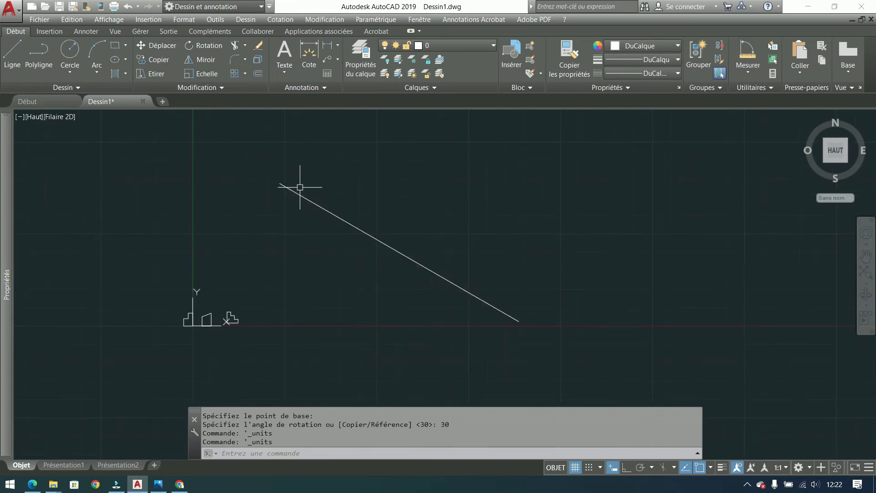
{"action": "left_click", "coordinate": [627, 467]}
{"action": "left_click", "coordinate": [12, 51]}
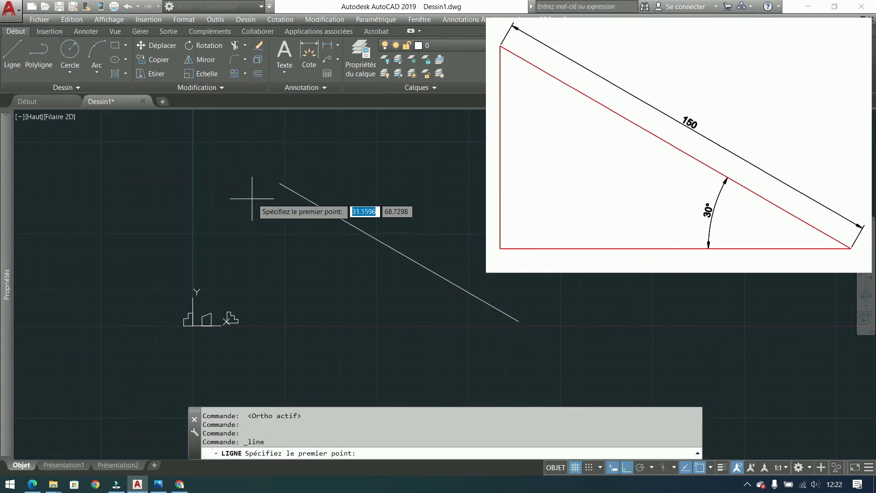
{"action": "left_click", "coordinate": [279, 183]}
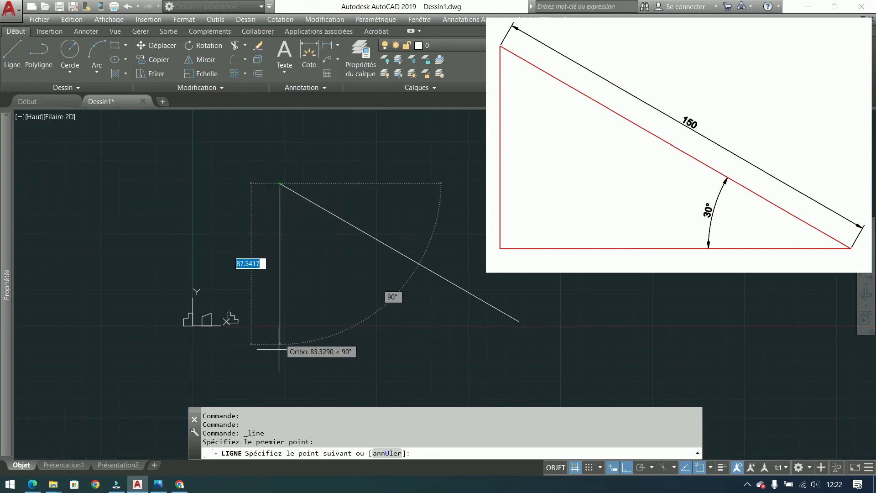
{"action": "left_click", "coordinate": [281, 390]}
{"action": "key", "text": "Return"}
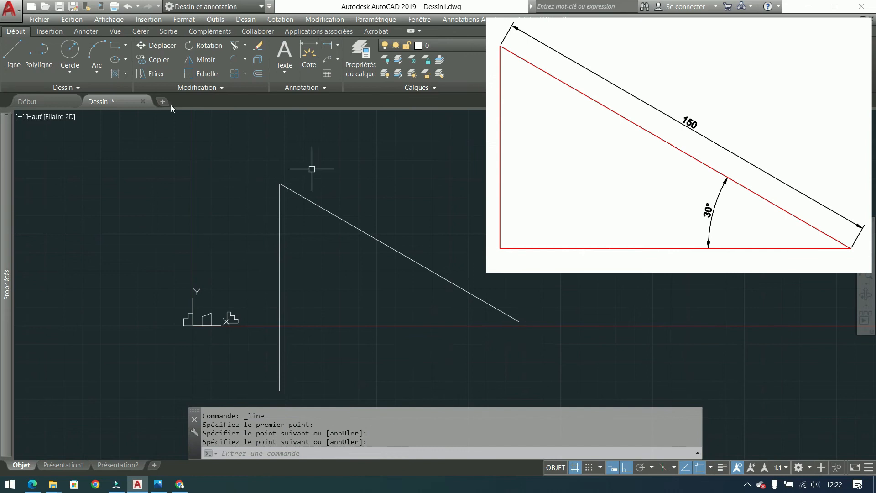
- Try a horizontal line from the inclined line's lower endpoint across the vertical line, and erase it
{"action": "left_click", "coordinate": [17, 56]}
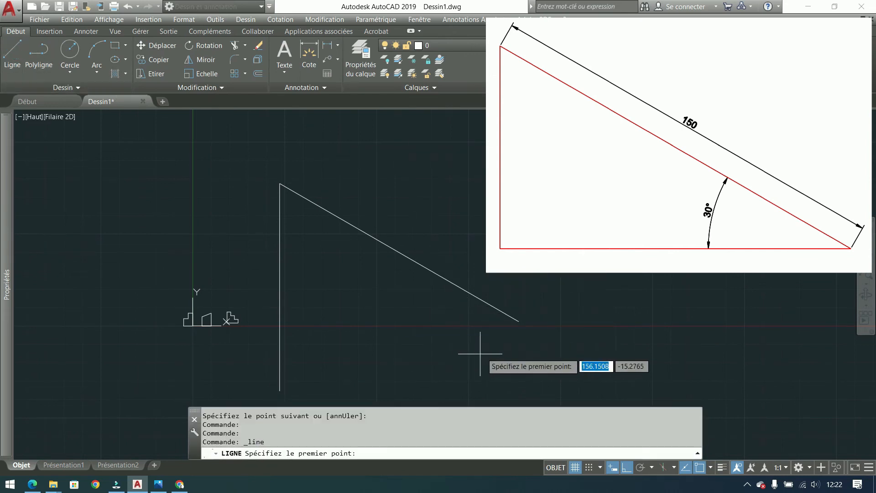
{"action": "left_click", "coordinate": [515, 322]}
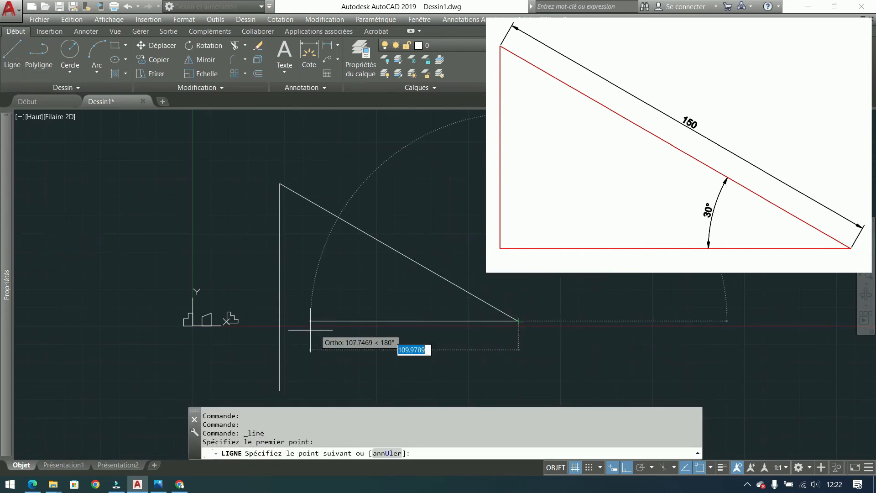
{"action": "left_click", "coordinate": [254, 336]}
{"action": "key", "text": "Return"}
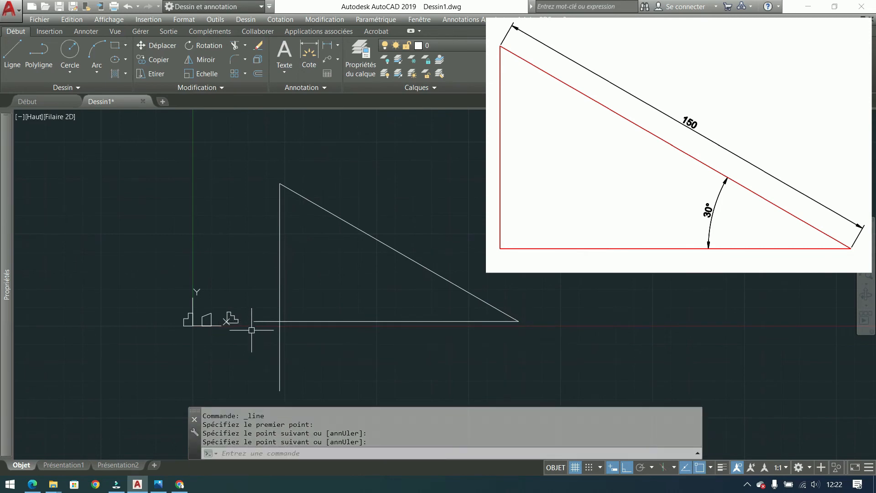
{"action": "middle_click_drag", "start_coordinate": [430, 310], "coordinate": [512, 286]}
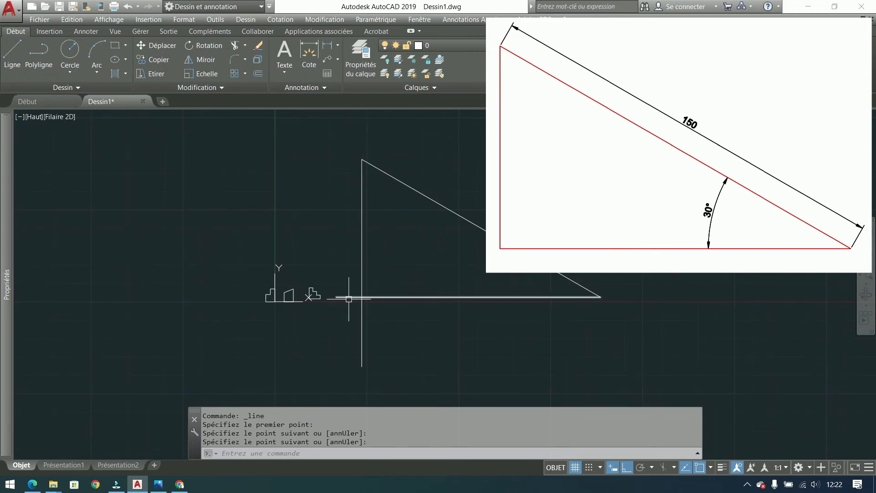
{"action": "left_click", "coordinate": [465, 297]}
{"action": "key", "text": "Delete"}
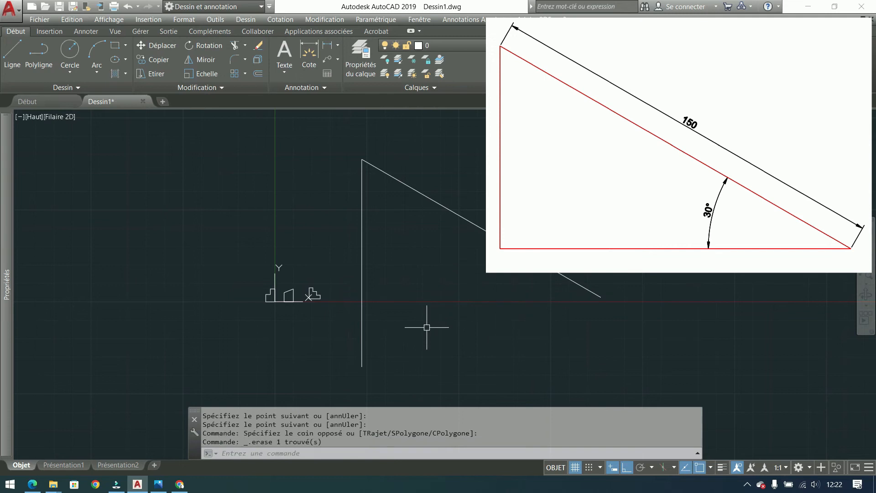
- Draw a horizontal line from the inclined line's lower endpoint to a free point slightly beyond the vertical line
{"action": "left_click", "coordinate": [17, 64]}
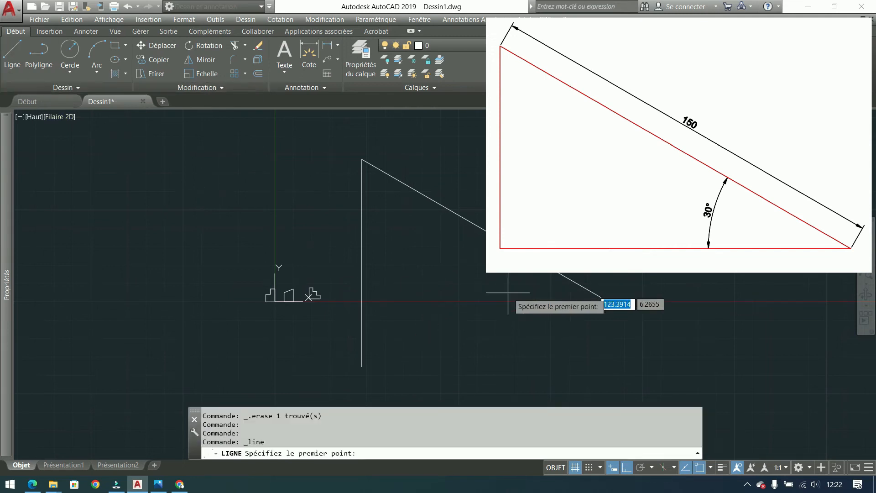
{"action": "left_click", "coordinate": [601, 297]}
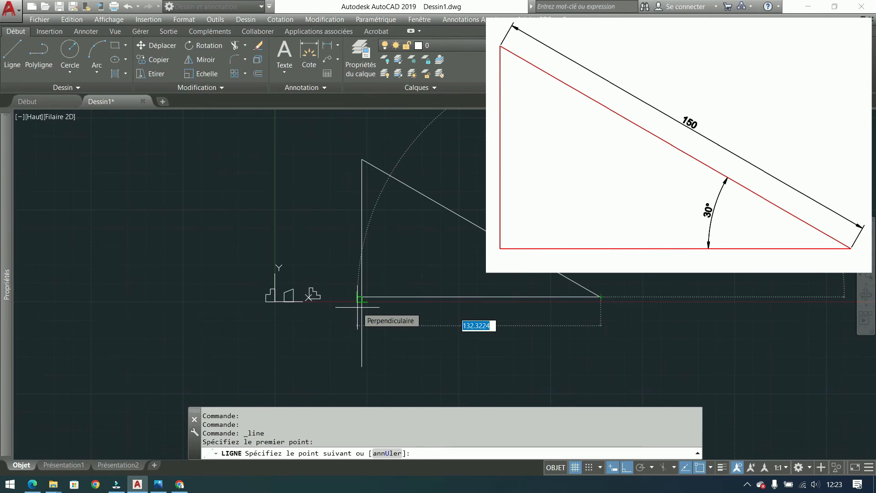
{"action": "left_click", "coordinate": [341, 297]}
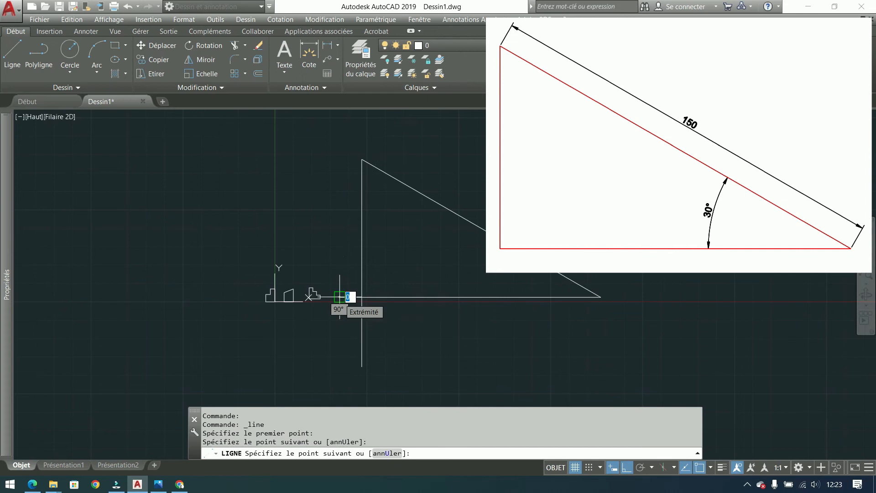
{"action": "key", "text": "Return"}
- Select the vertical and horizontal lines and stretch their overshooting ends back to their intersection to close the right-angle corner
{"action": "middle_click_drag", "start_coordinate": [399, 319], "coordinate": [398, 208]}
{"action": "left_click", "coordinate": [398, 208]}
{"action": "left_click", "coordinate": [343, 248]}
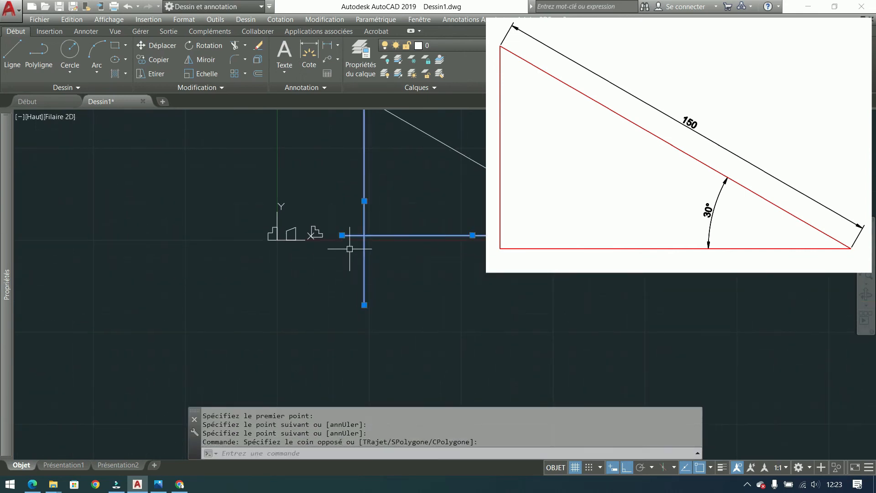
{"action": "middle_click_drag", "start_coordinate": [395, 282], "coordinate": [366, 329]}
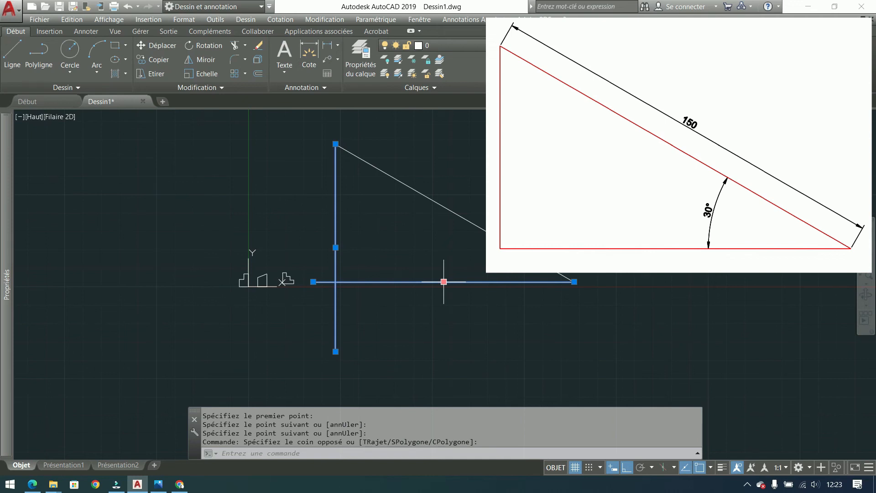
{"action": "mouse_move", "coordinate": [335, 351]}
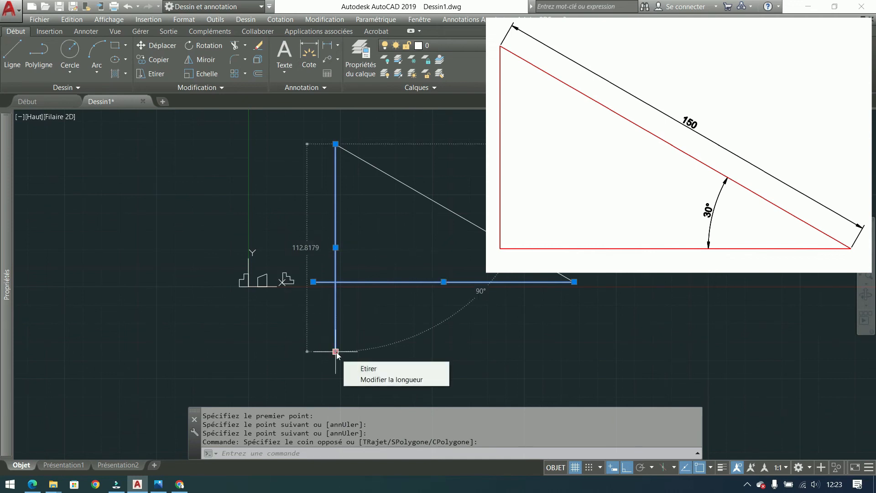
{"action": "left_click", "coordinate": [336, 351]}
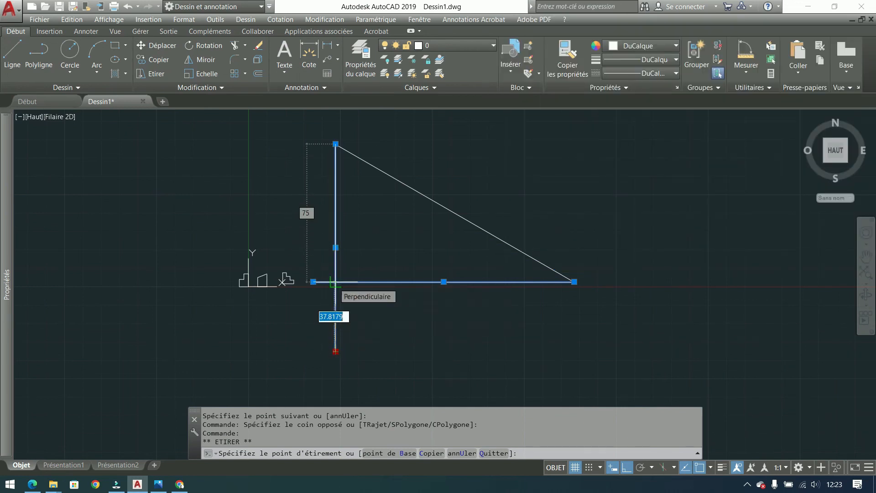
{"action": "left_click", "coordinate": [336, 282]}
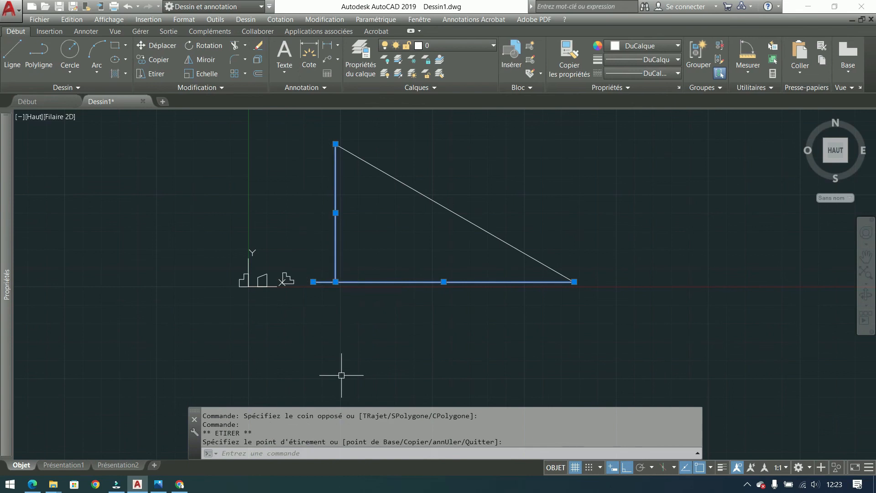
{"action": "left_click", "coordinate": [313, 282]}
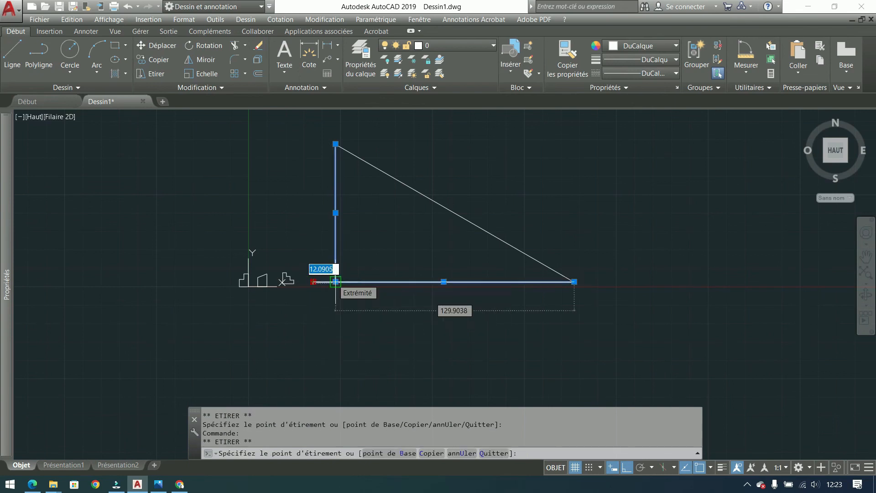
{"action": "left_click", "coordinate": [336, 281]}
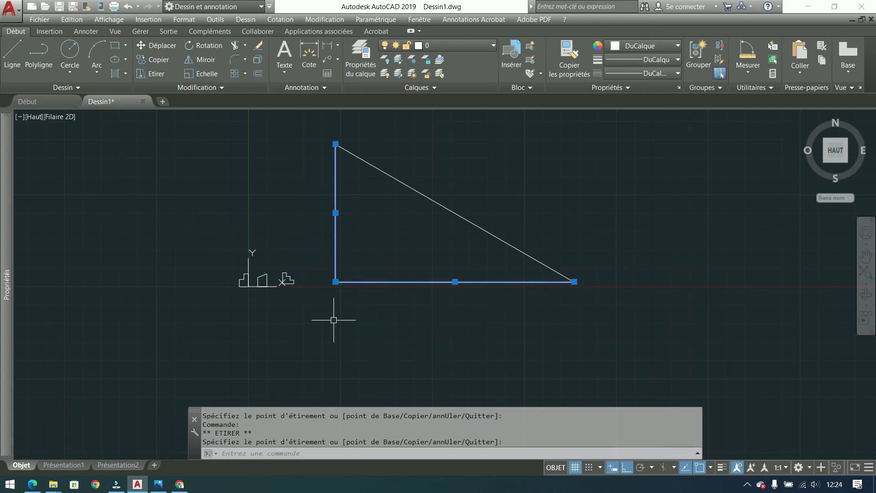
- Measure the angle between the triangle's hypotenuse and its horizontal base, and leave the measuring command
{"action": "left_click", "coordinate": [748, 70]}
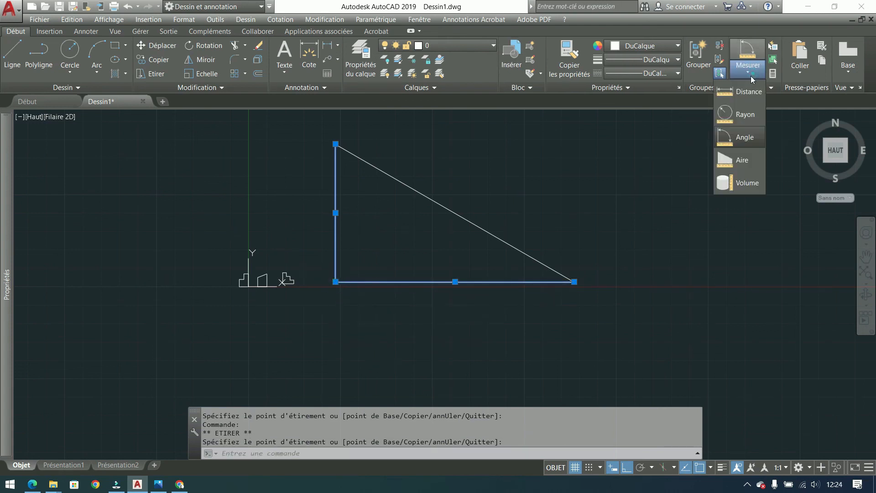
{"action": "left_click", "coordinate": [740, 138]}
{"action": "left_click", "coordinate": [442, 206]}
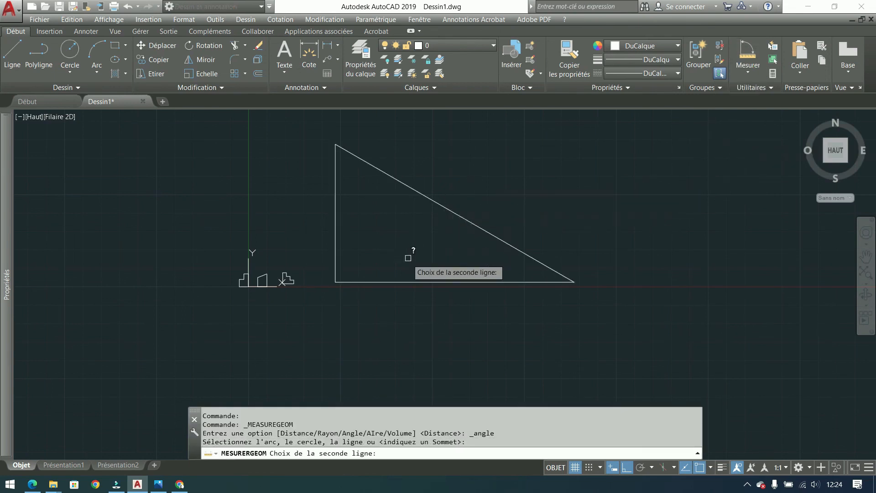
{"action": "left_click", "coordinate": [403, 281]}
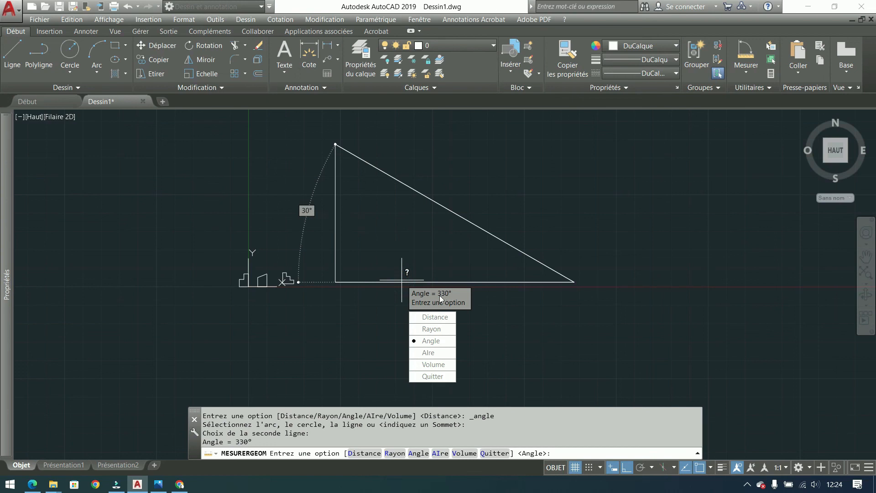
{"action": "key", "text": "Escape"}
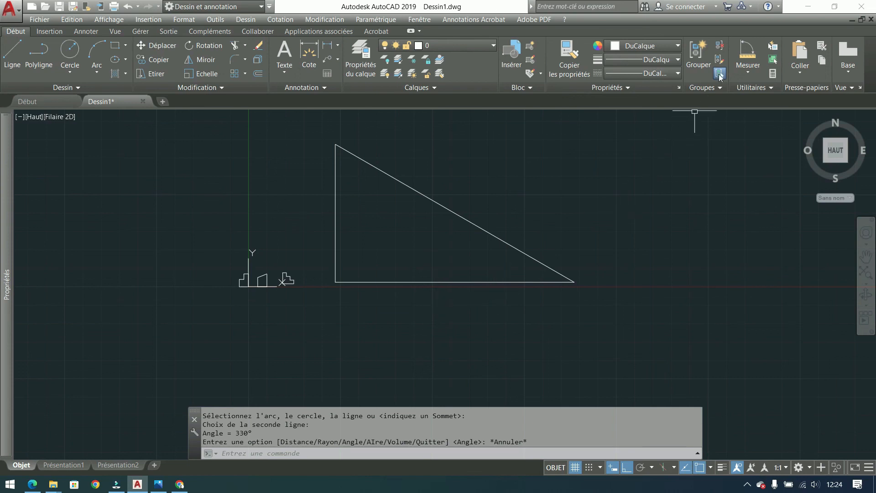
{"action": "middle_click_drag", "start_coordinate": [632, 161], "coordinate": [472, 208]}
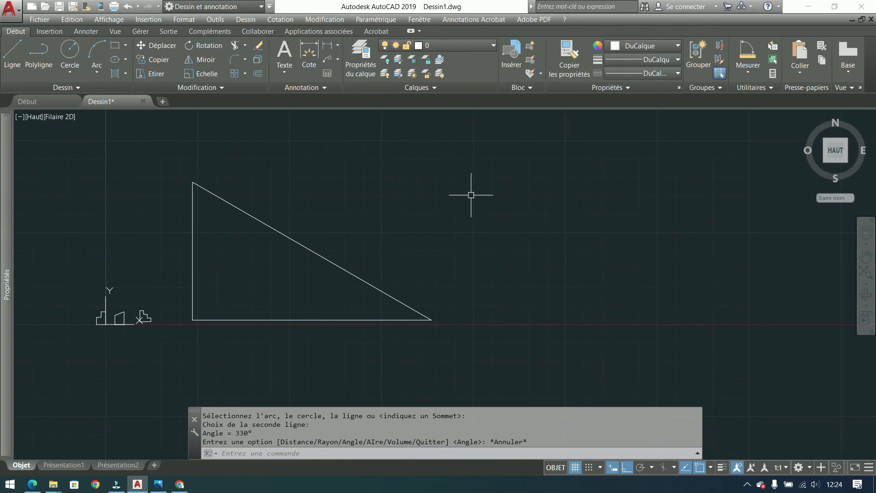